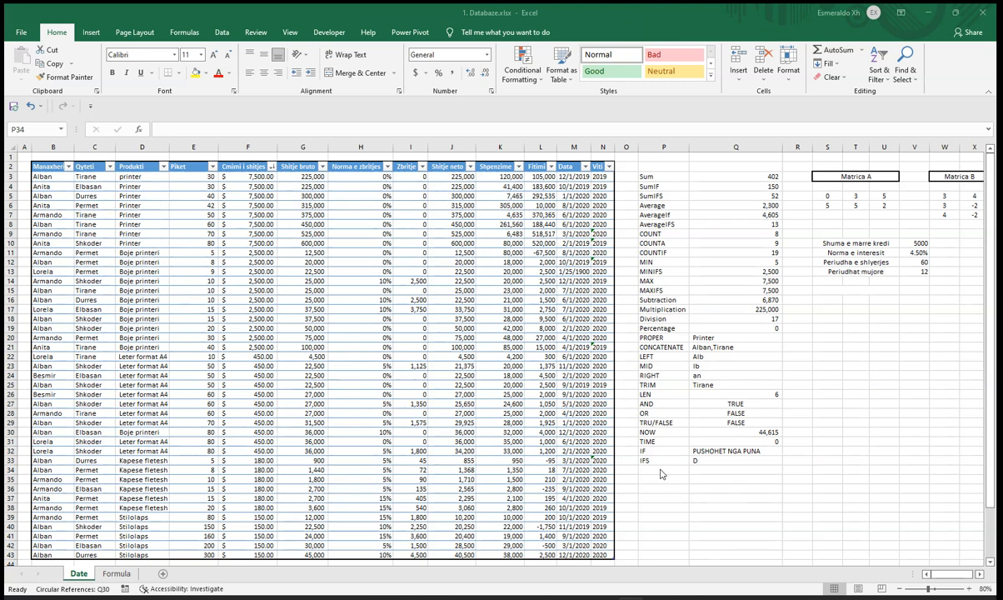
# Label cell P34 INDEX and enter =INDEX(B3:E13,5,3) beside it in Q34
pyautogui.click(660, 470)
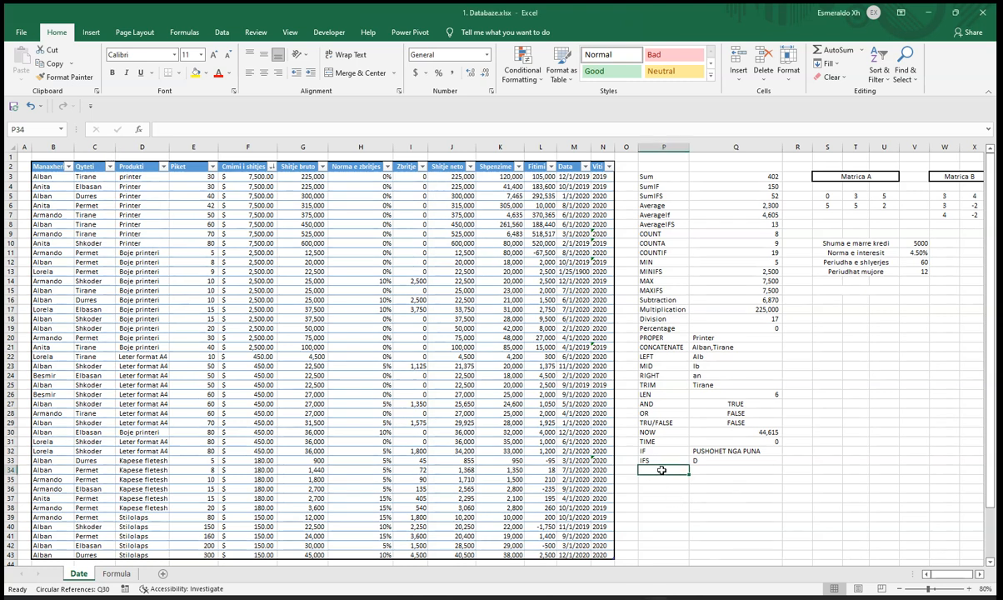
pyautogui.write('INDEX')
pyautogui.press('Tab')
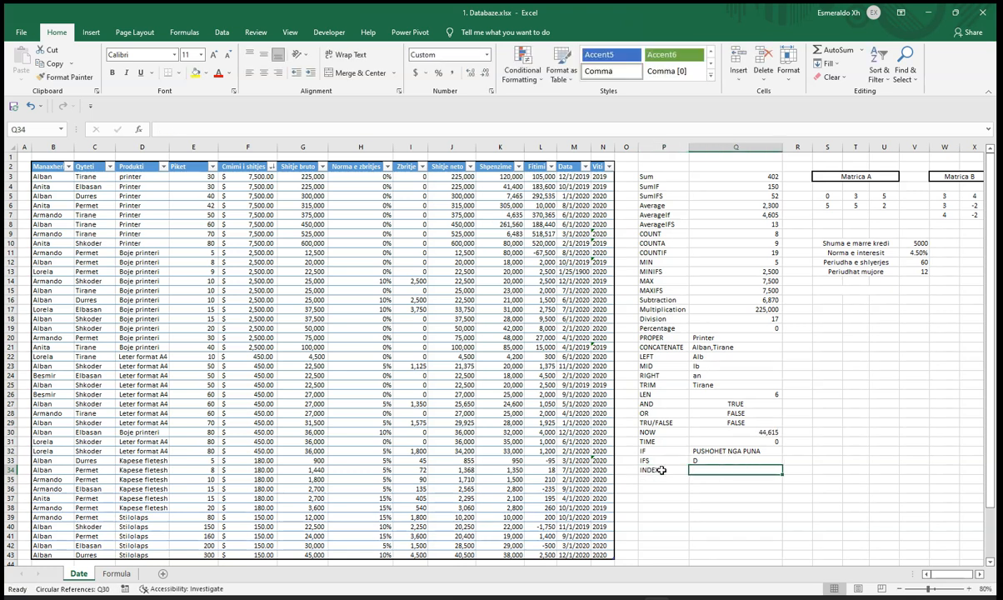
pyautogui.write('=INDE')
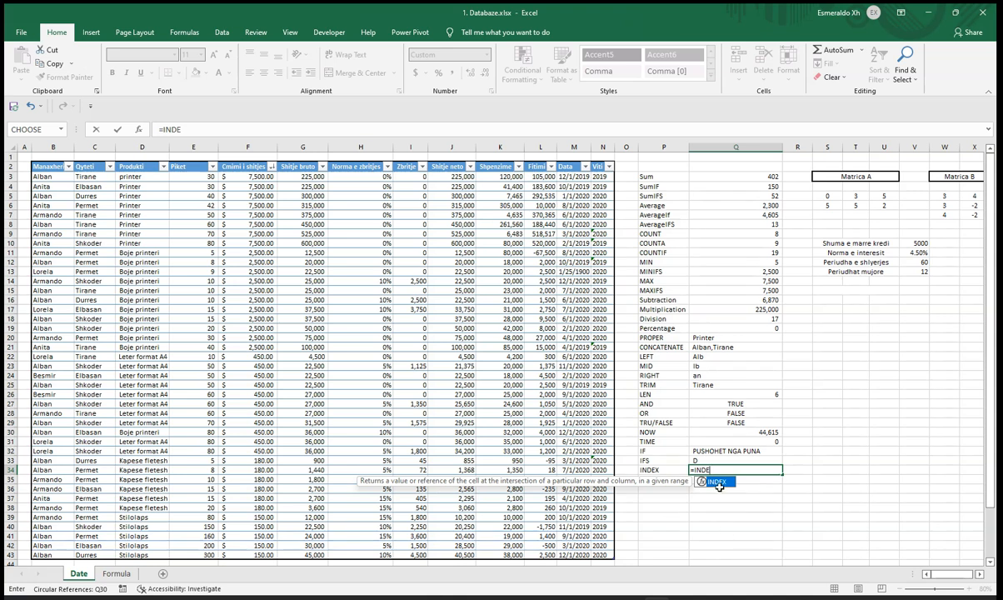
pyautogui.doubleClick(716, 482)
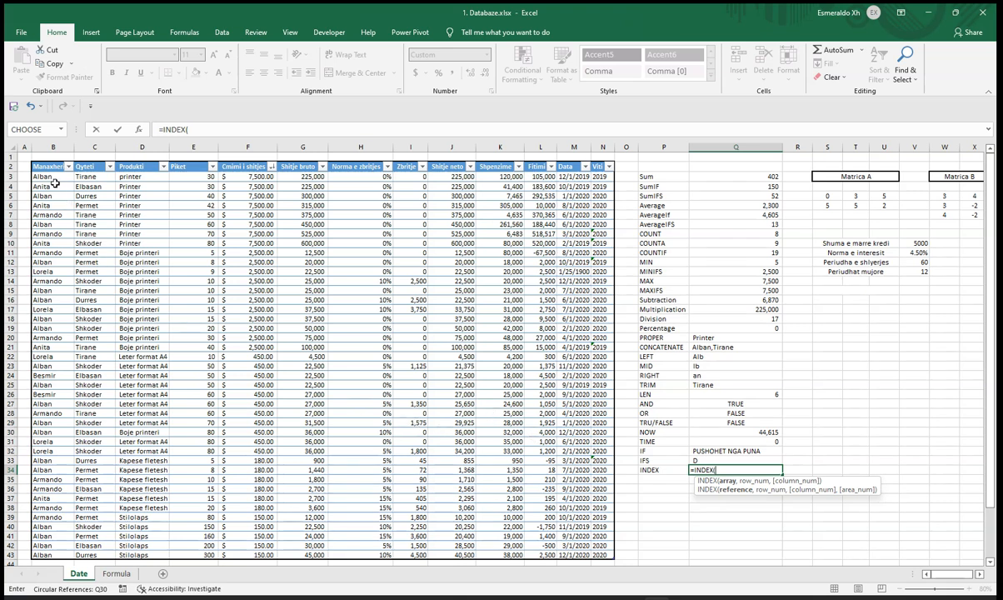
pyautogui.moveTo(50, 177); pyautogui.dragTo(207, 265)
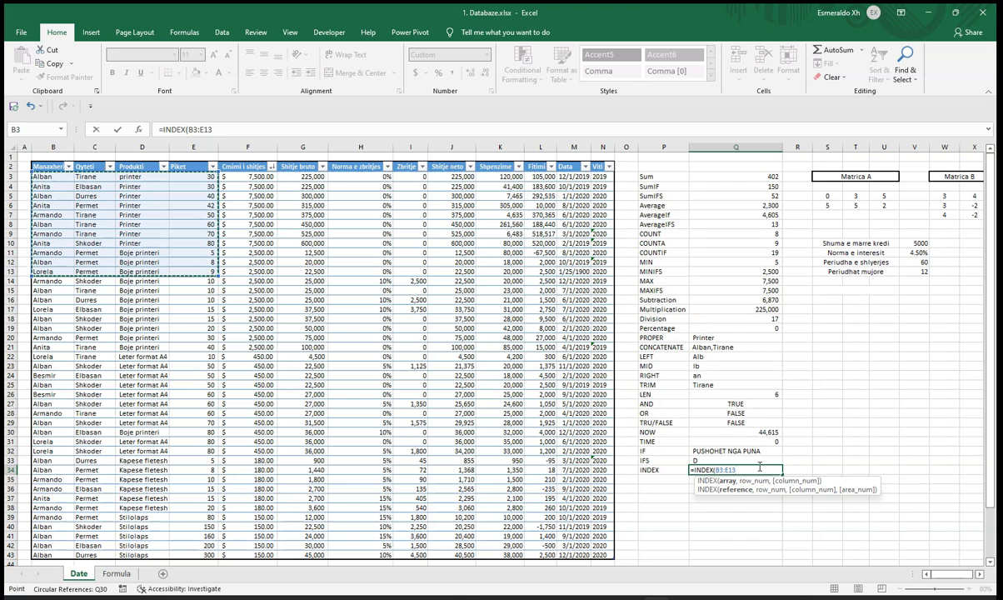
pyautogui.write(',')
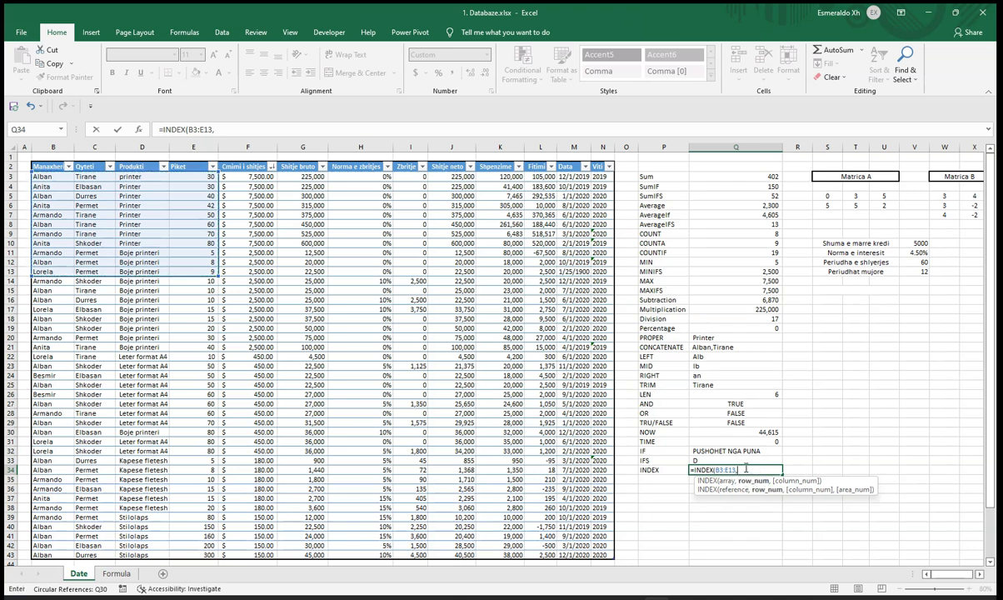
pyautogui.write('5,')
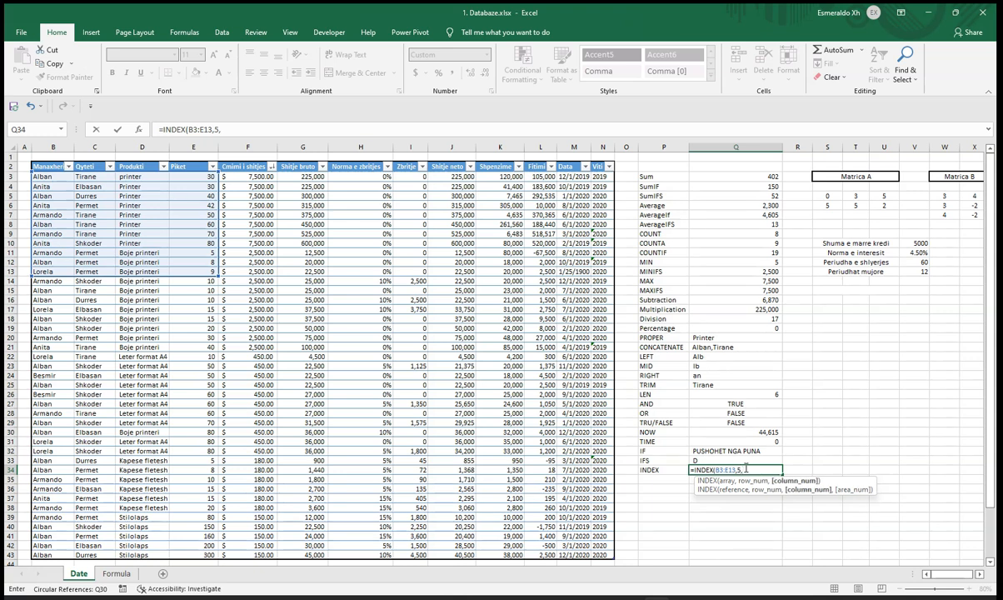
pyautogui.write('3)')
pyautogui.press('Return')
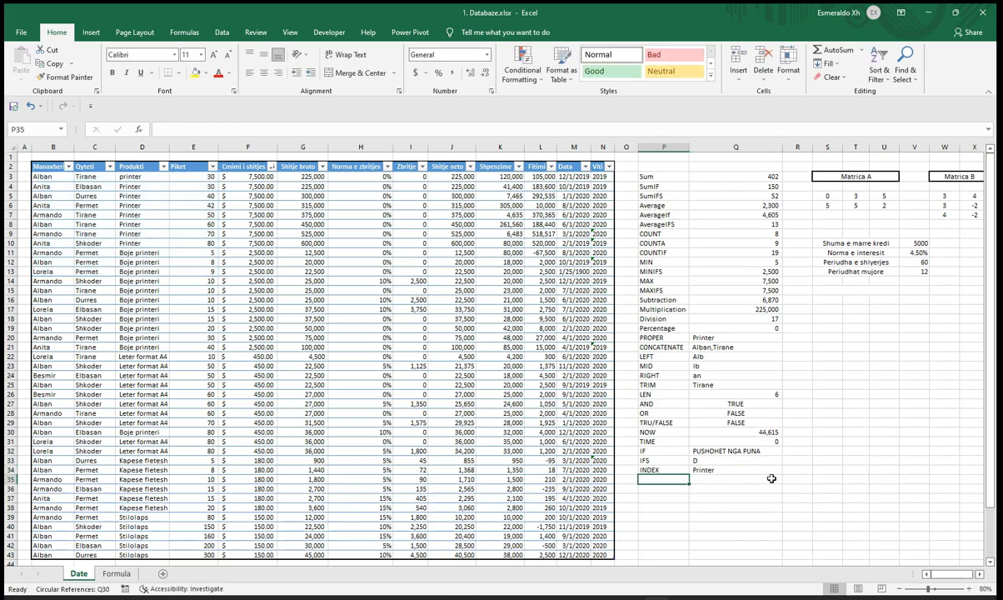
# Change the row number in the INDEX formula in Q34 to 4
pyautogui.click(715, 469)
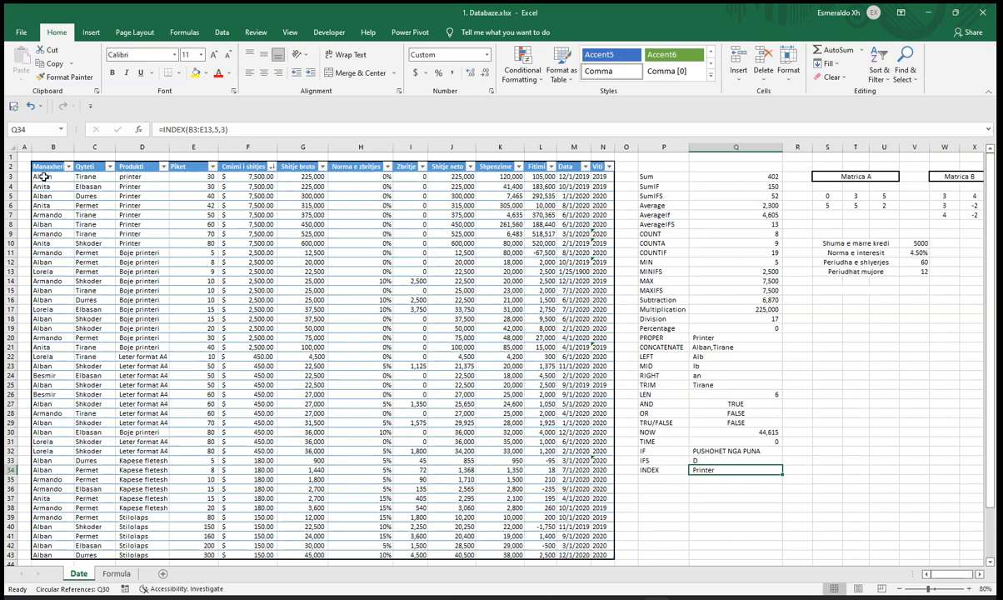
pyautogui.doubleClick(732, 472)
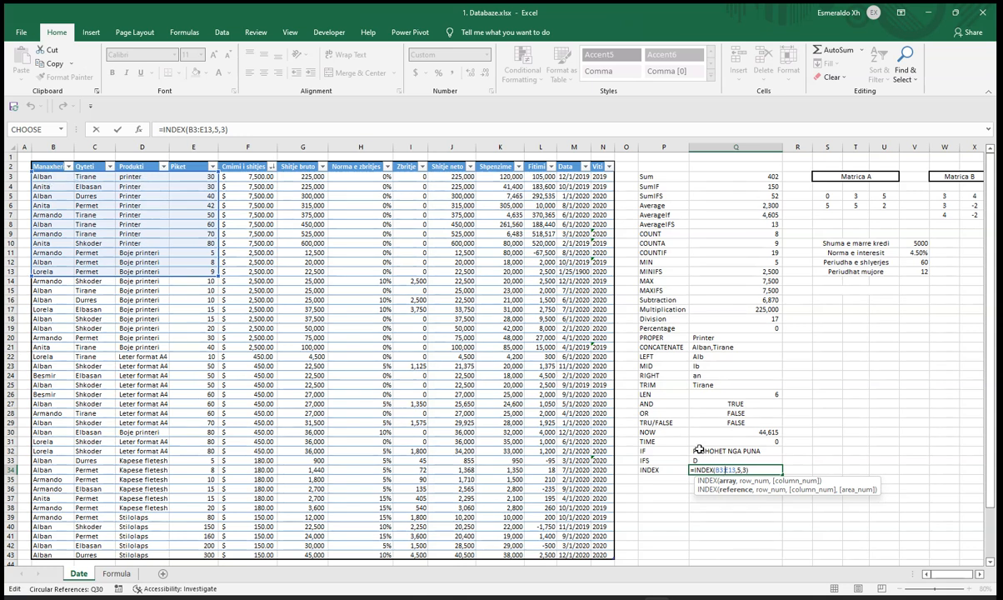
pyautogui.click(739, 470)
pyautogui.press('BackSpace')
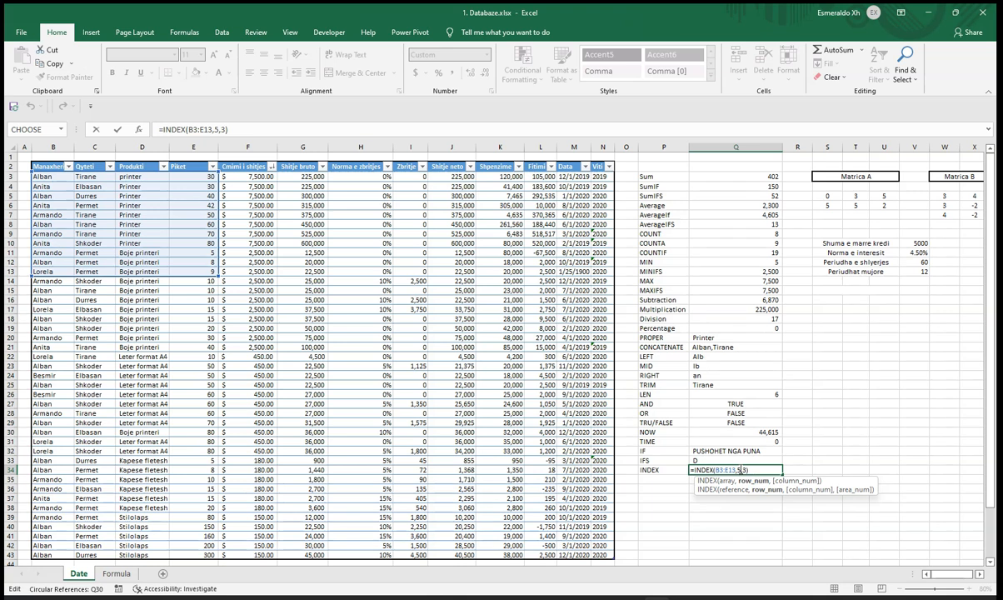
pyautogui.write('2')
pyautogui.press('Return')
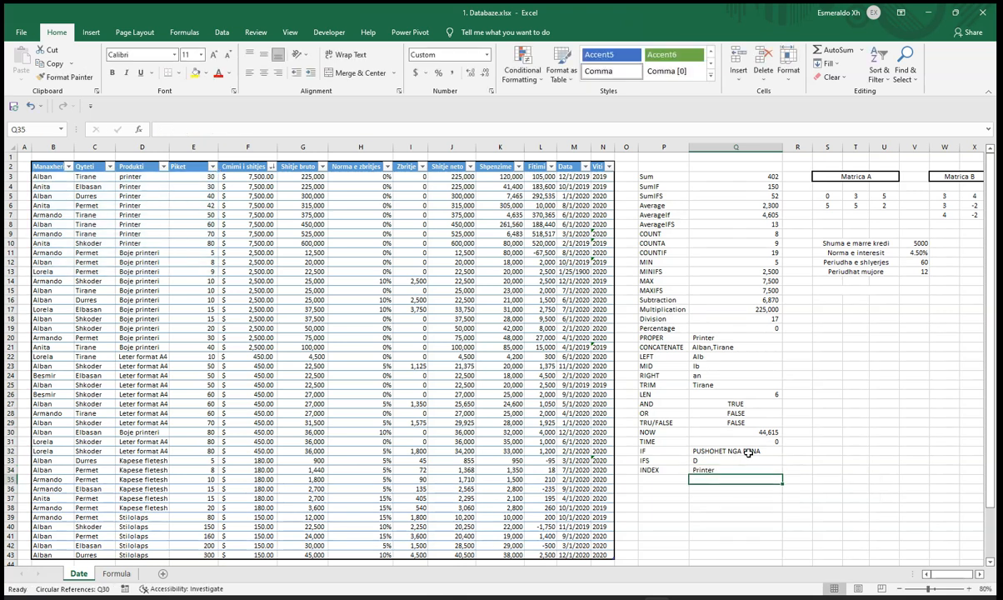
# Set the row number in Q34's INDEX formula back to 5
pyautogui.click(726, 470)
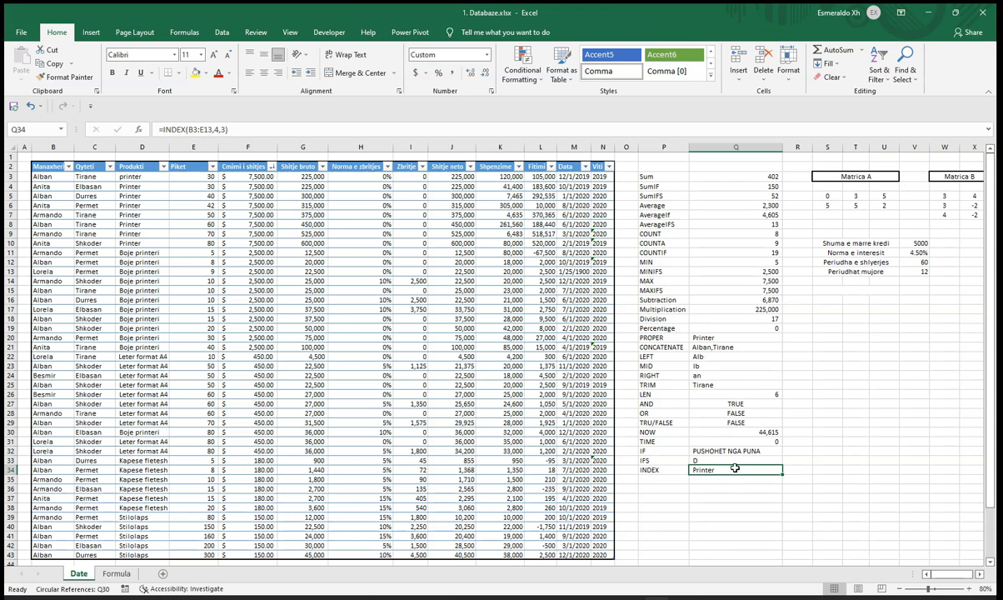
pyautogui.doubleClick(730, 470)
pyautogui.click(740, 469)
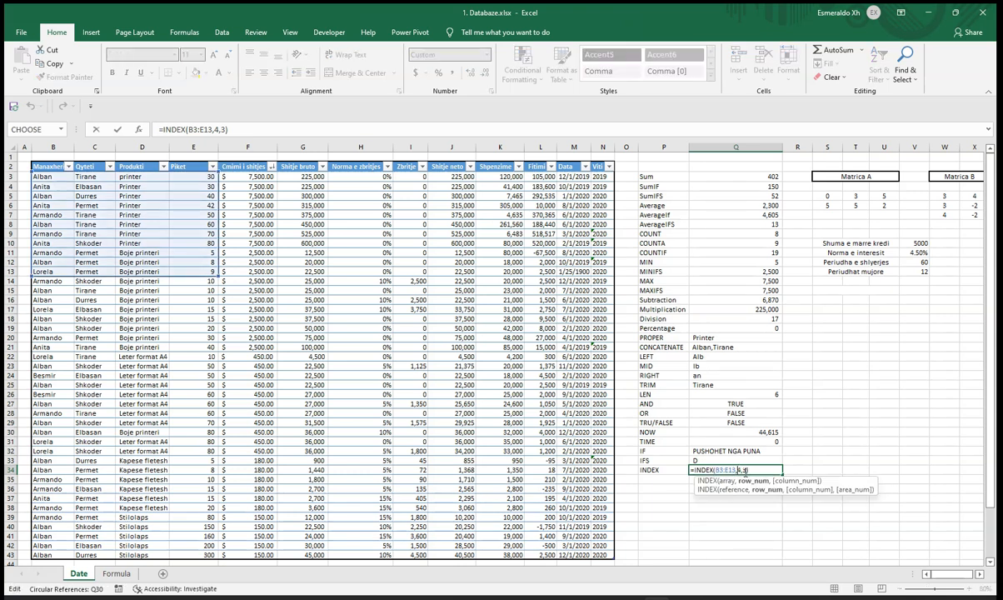
pyautogui.press('Return')
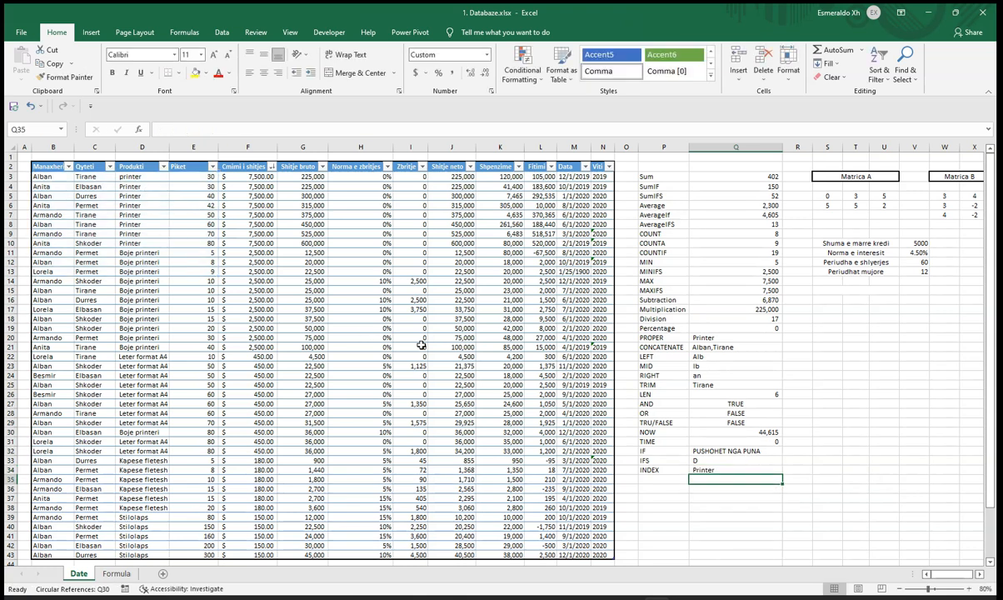
pyautogui.click(716, 470)
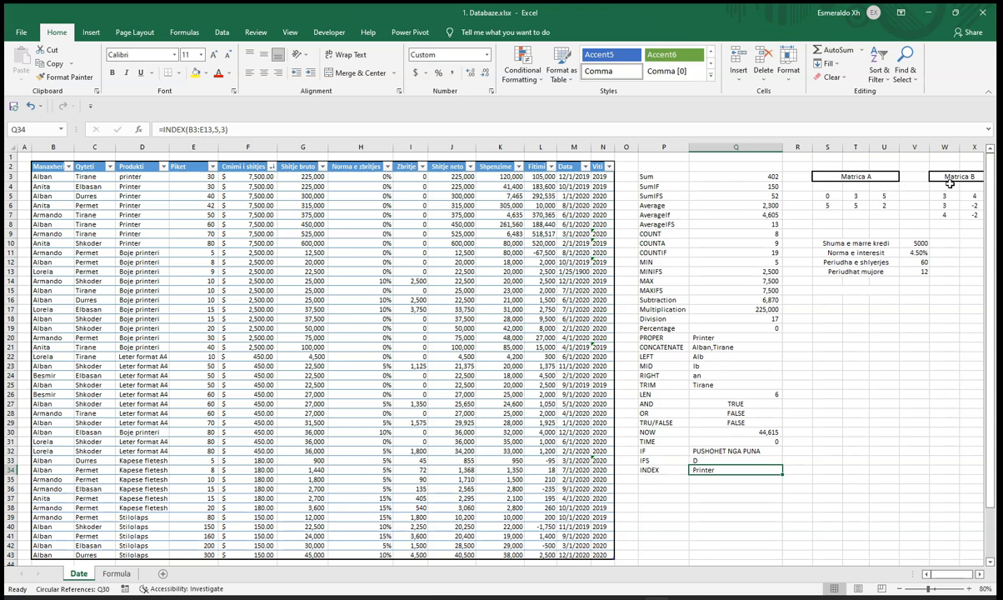
# Label cell P35 MMULT and enter an MMULT formula in Q35 multiplying Matrica A (S5:U6) by the Matrica B values
pyautogui.click(661, 478)
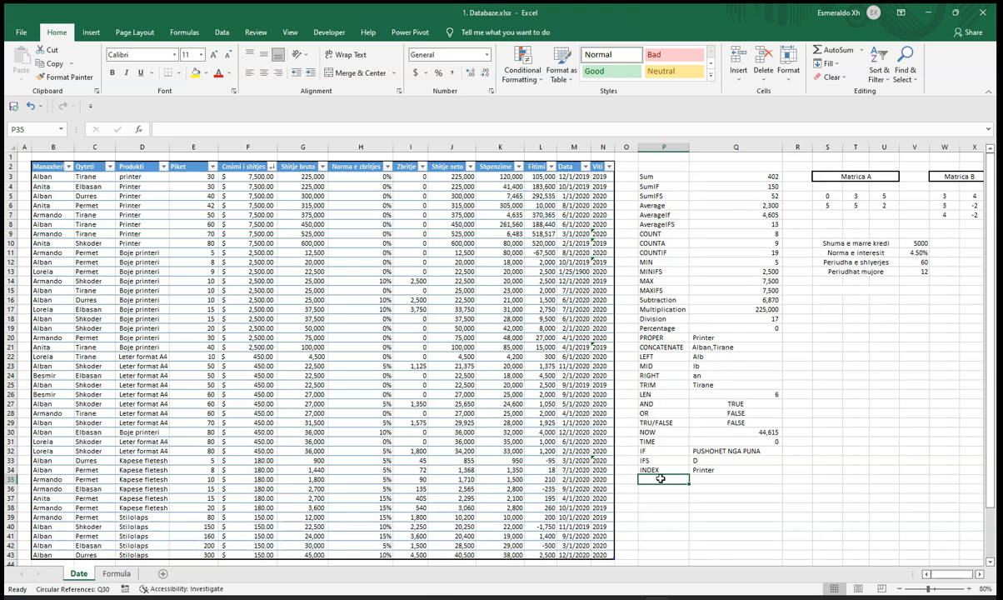
pyautogui.write('MMULT')
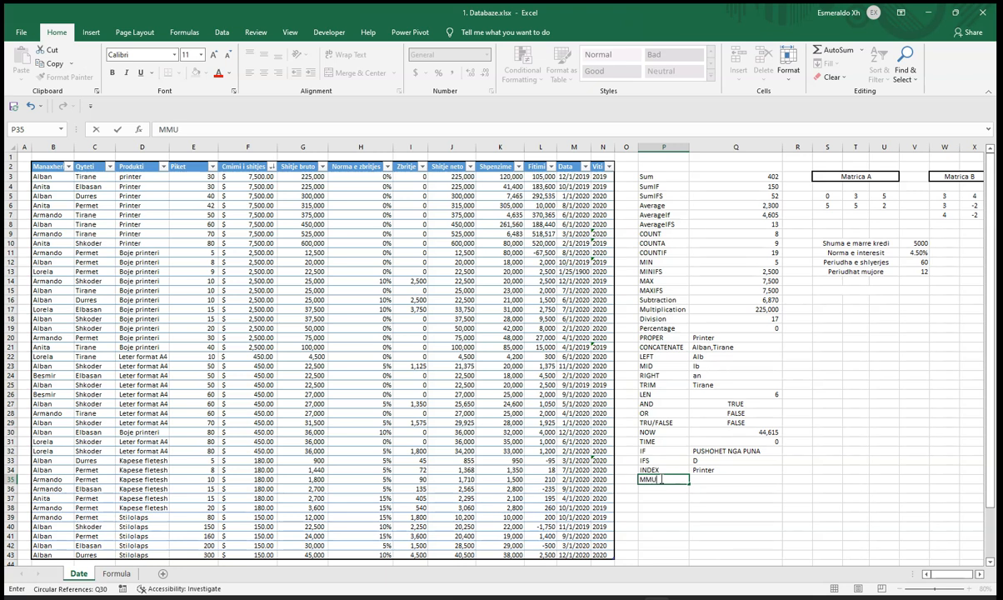
pyautogui.press('Tab')
pyautogui.write('=')
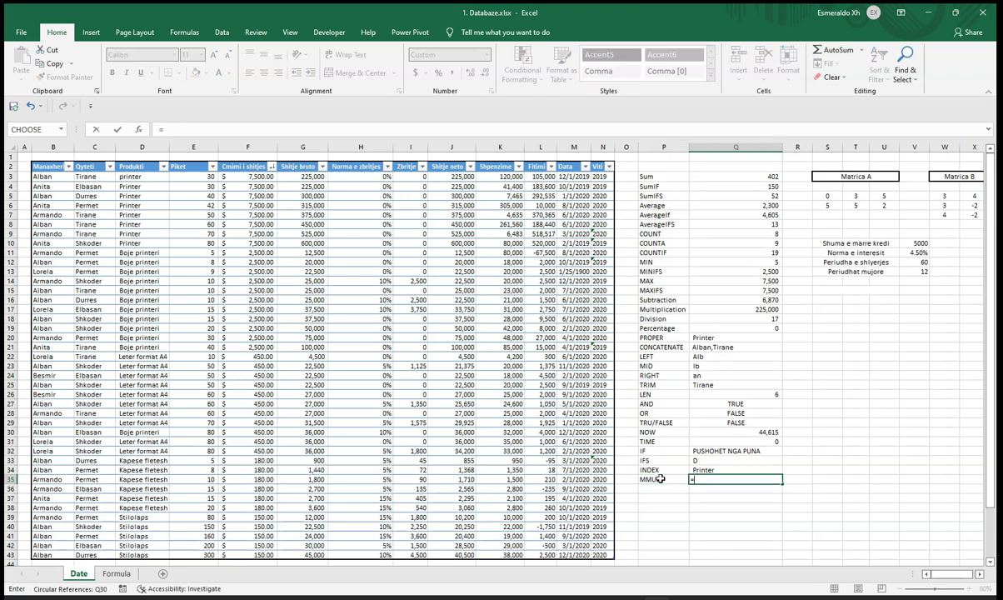
pyautogui.write('MULT')
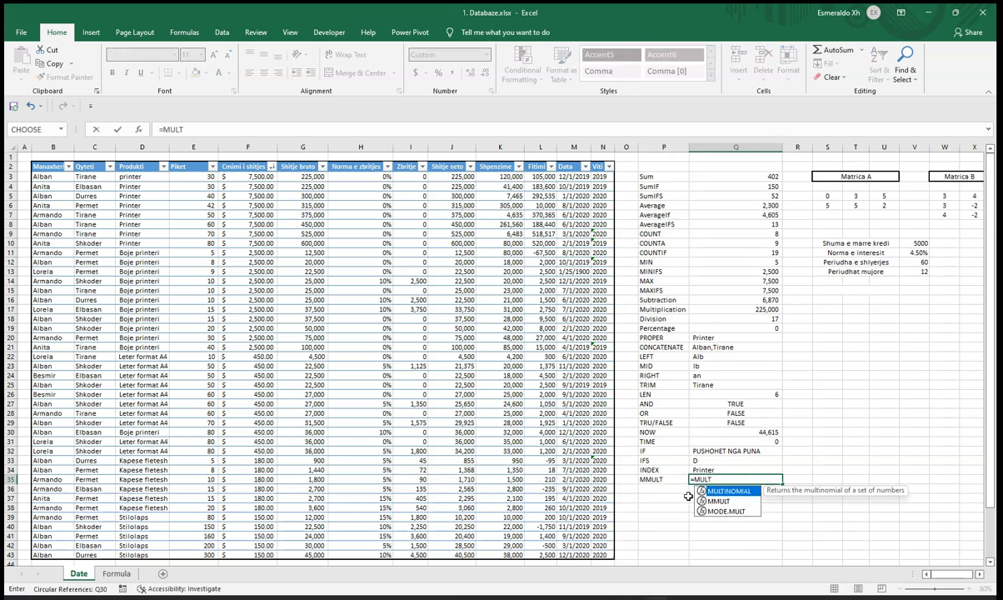
pyautogui.doubleClick(718, 501)
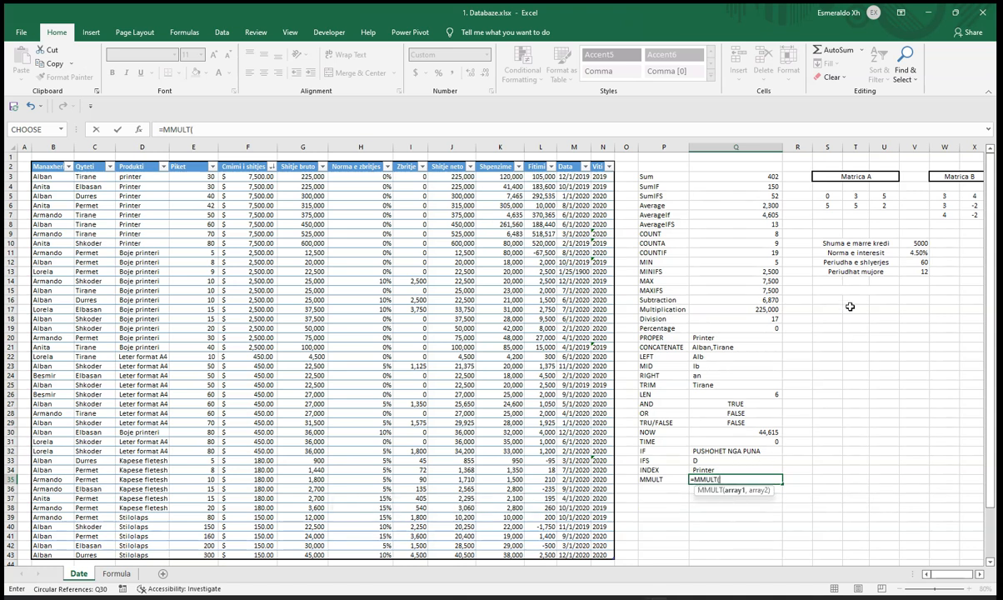
pyautogui.click(836, 195)
pyautogui.moveTo(836, 196); pyautogui.dragTo(876, 206)
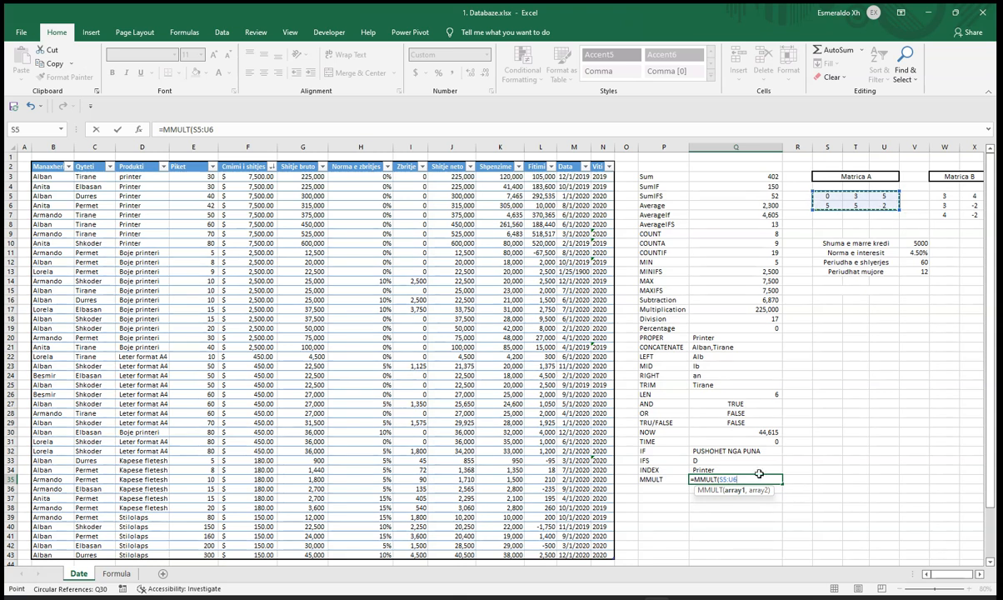
pyautogui.write(',')
pyautogui.moveTo(944, 197); pyautogui.dragTo(965, 214)
pyautogui.press('Return')
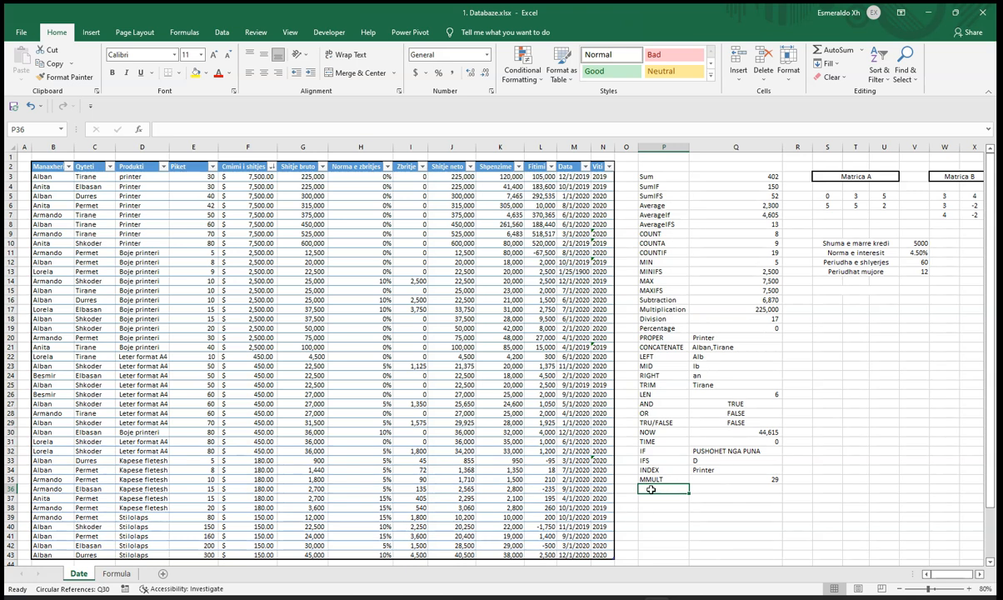
# Label cell P36 PMT and add the label Kesti mujor in S15 below the loan data
pyautogui.write('PMT')
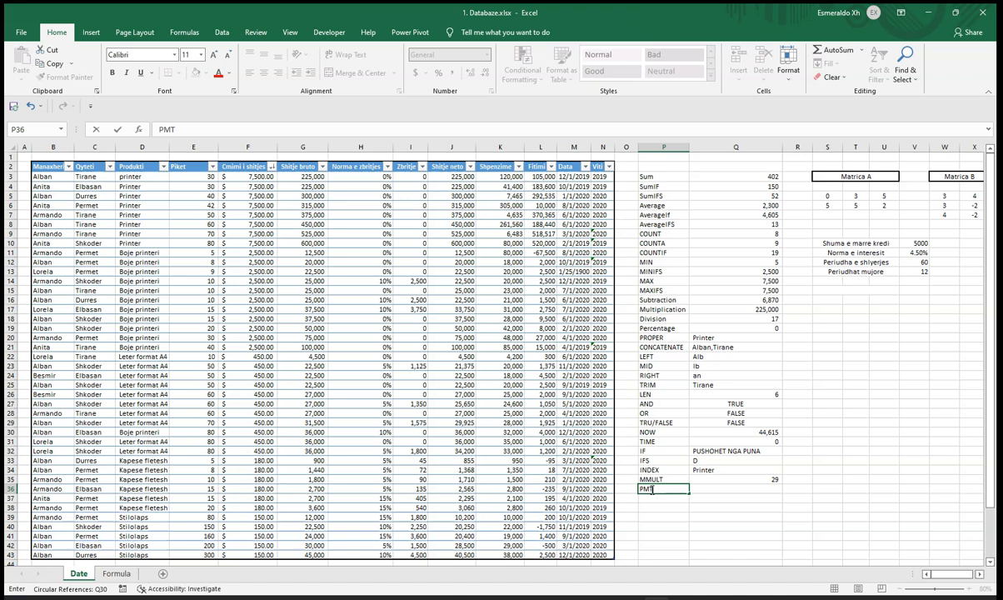
pyautogui.press('Tab')
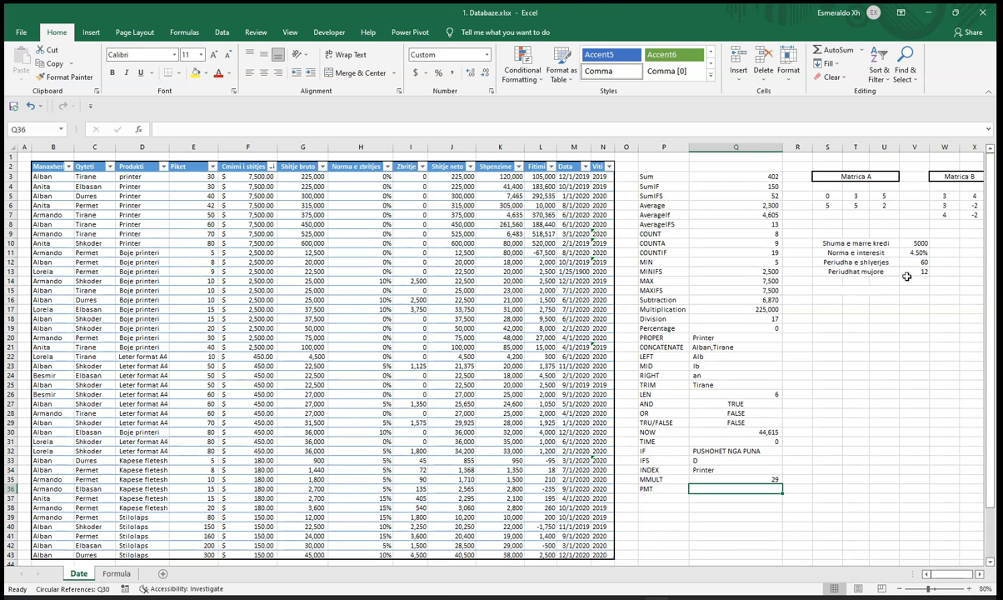
pyautogui.click(852, 289)
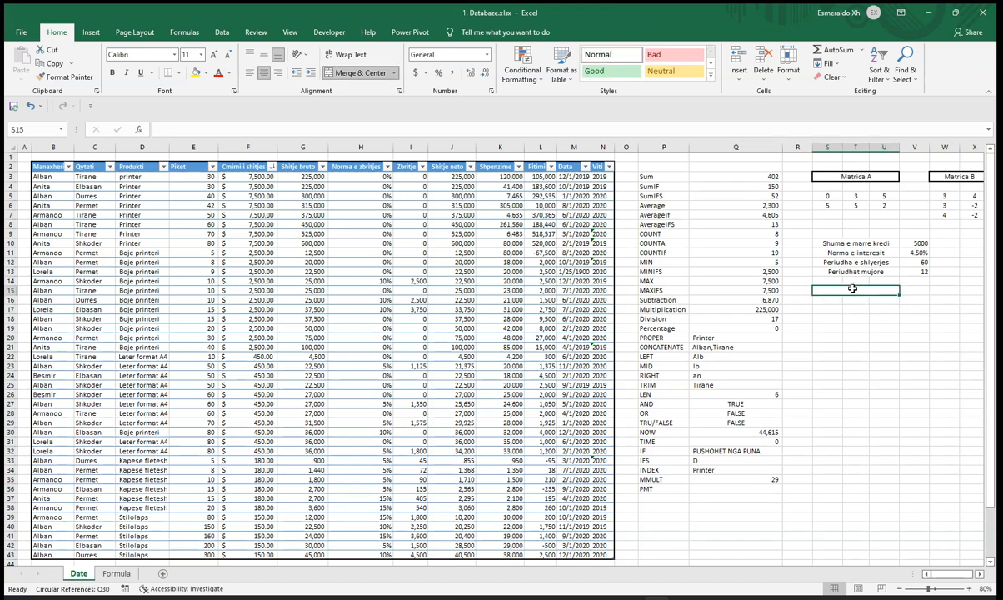
pyautogui.write('Kesti m')
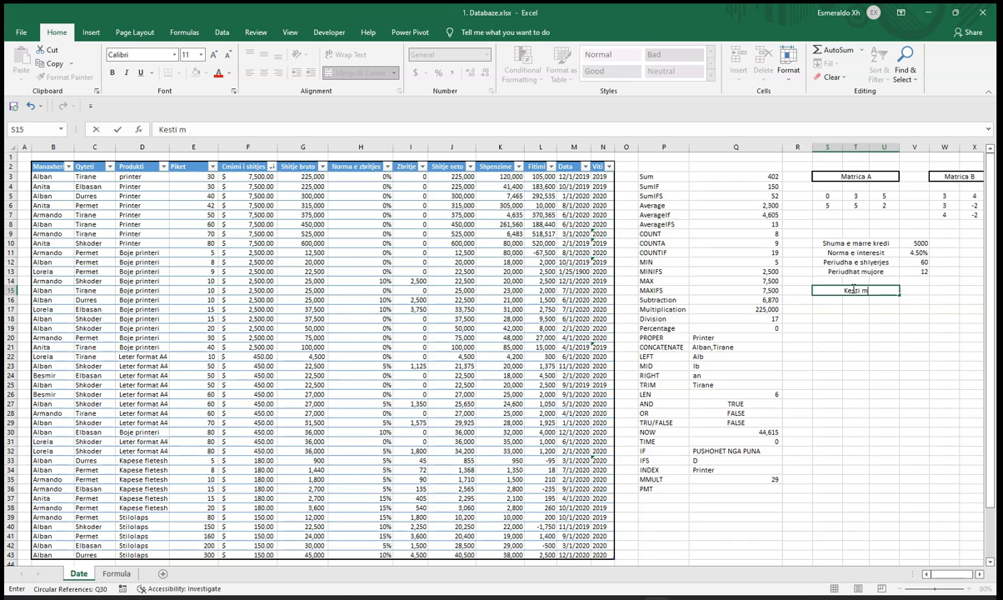
pyautogui.write('ujor')
pyautogui.press('Tab')
# Calculate the monthly loan instalment in V15 with =PMT(V11/12,V12,-V10)
pyautogui.write('=')
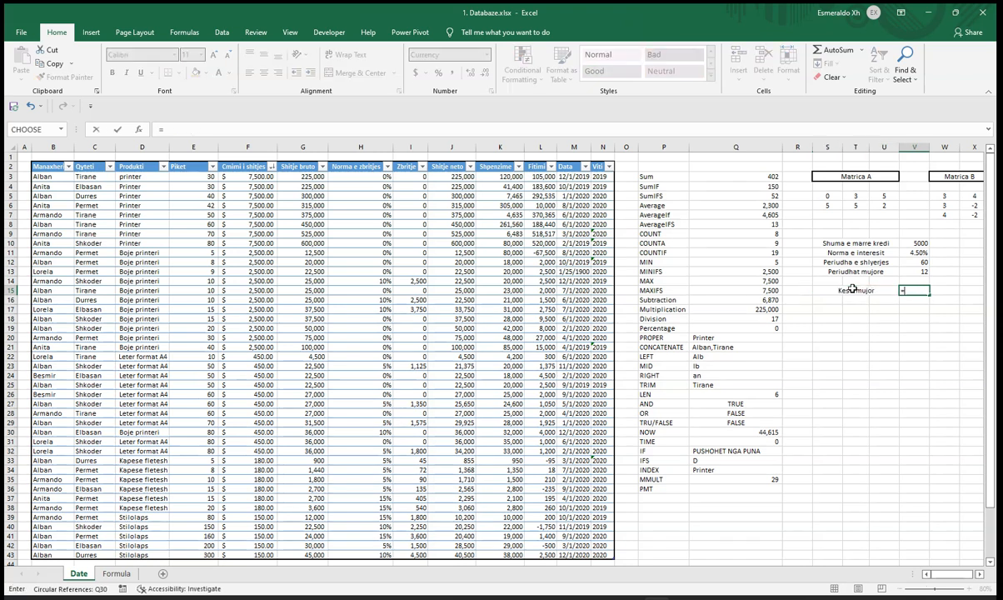
pyautogui.write('pm')
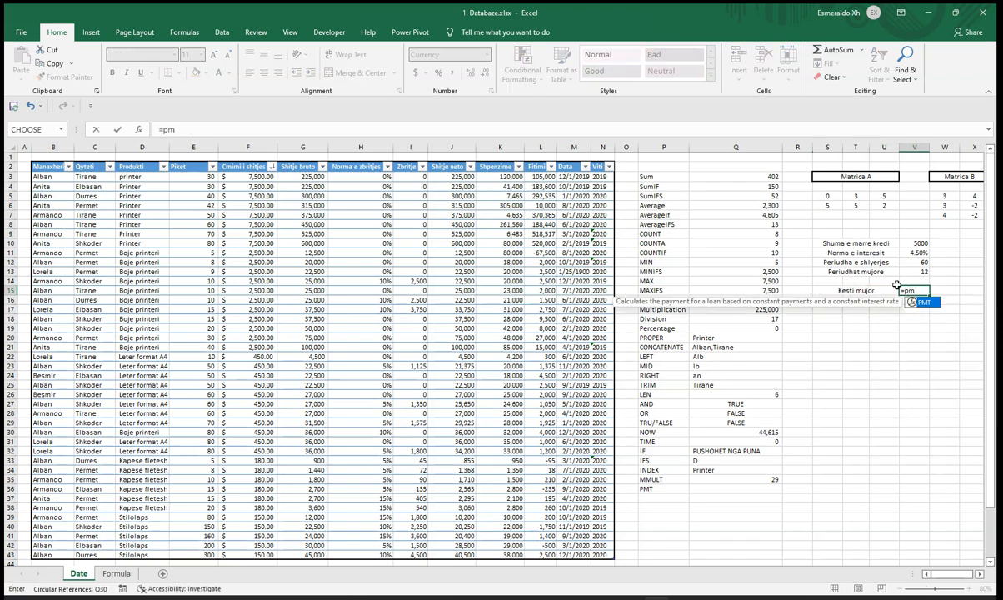
pyautogui.doubleClick(921, 302)
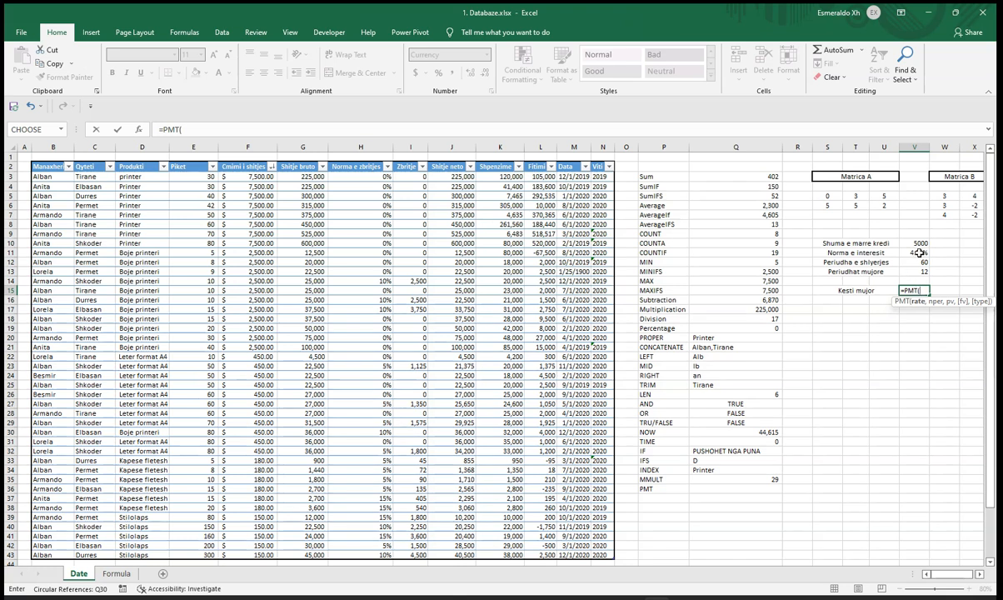
pyautogui.click(923, 253)
pyautogui.write('/')
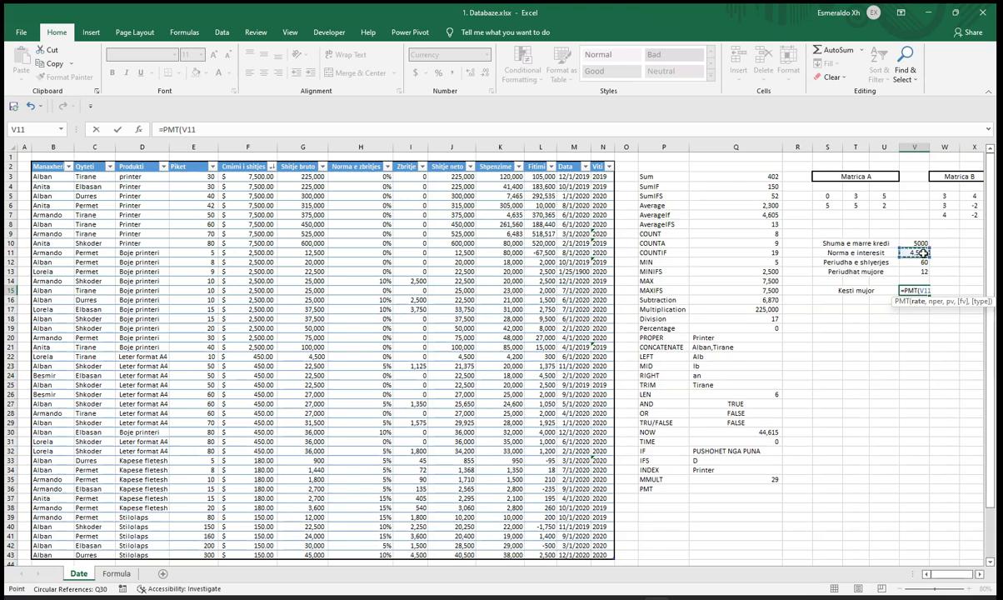
pyautogui.write('12,')
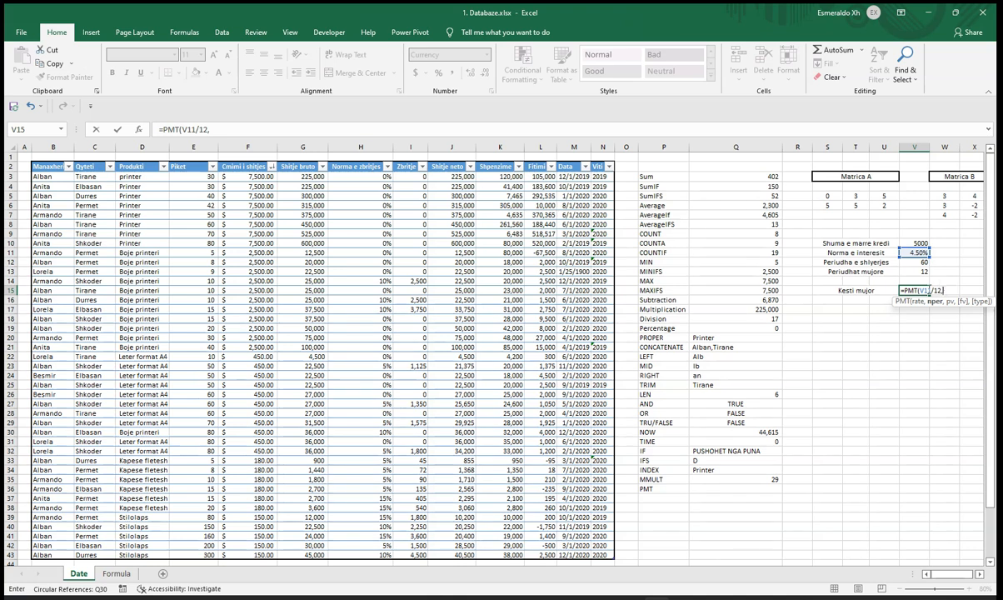
pyautogui.click(921, 262)
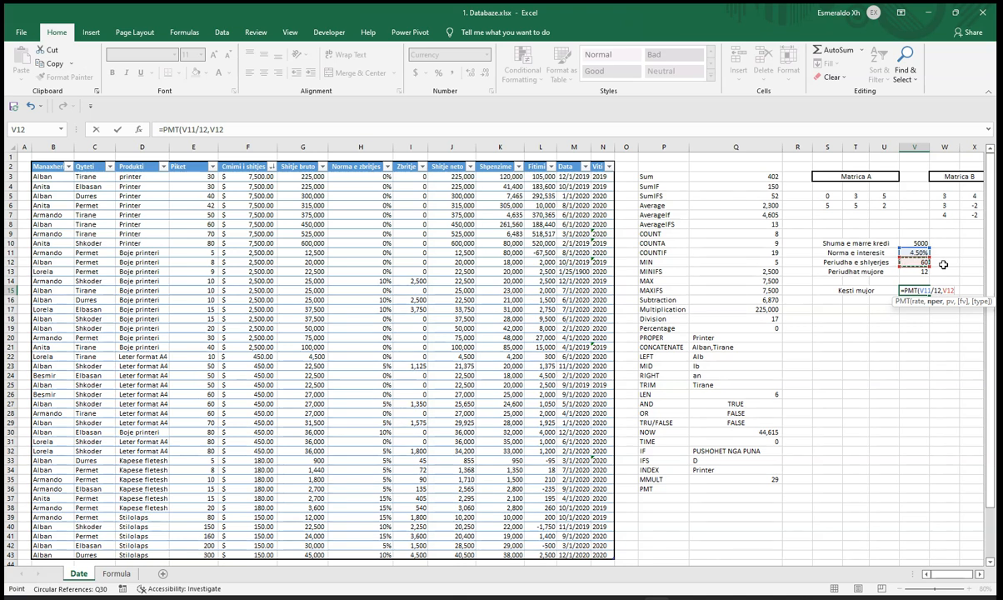
pyautogui.write(',-')
pyautogui.click(922, 243)
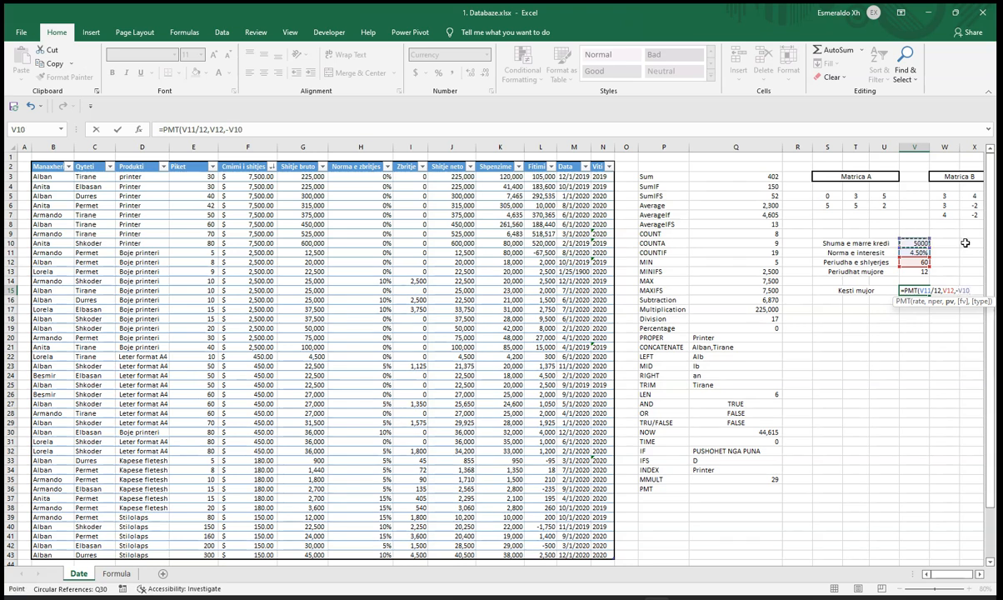
pyautogui.press('Return')
pyautogui.click(926, 293)
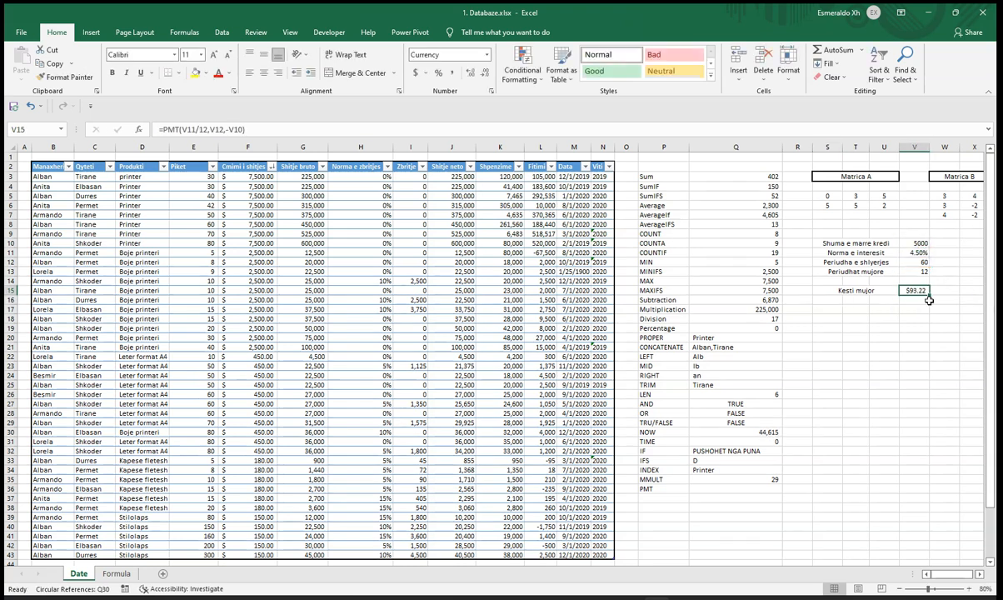